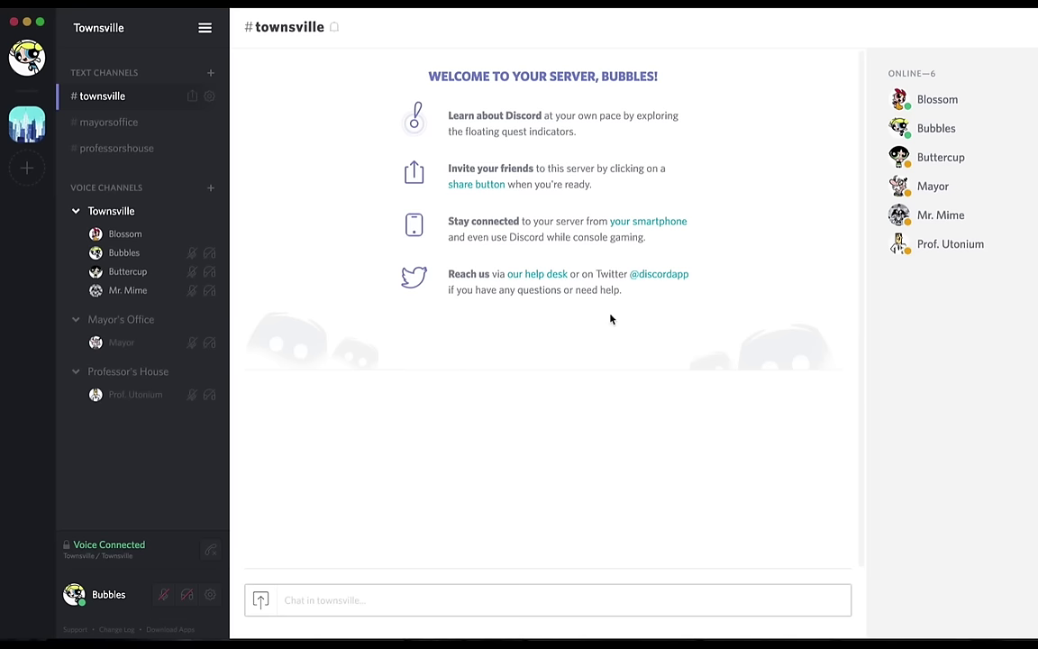
In the Townsville server's settings, create a role named Bubbles with the light blue role color
left_click(204, 28)
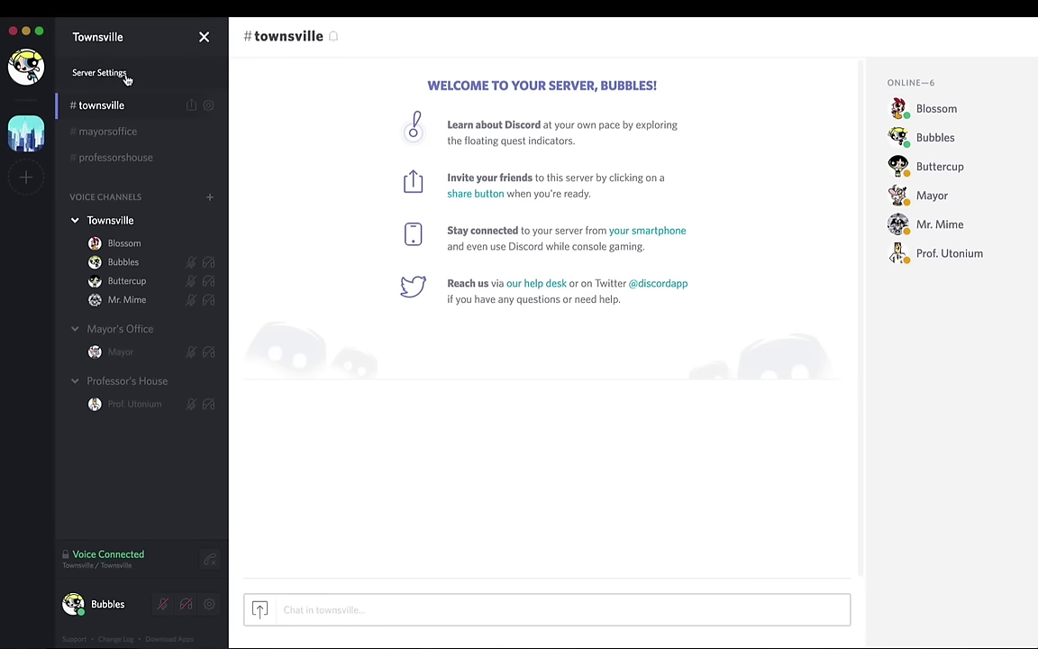
left_click(127, 74)
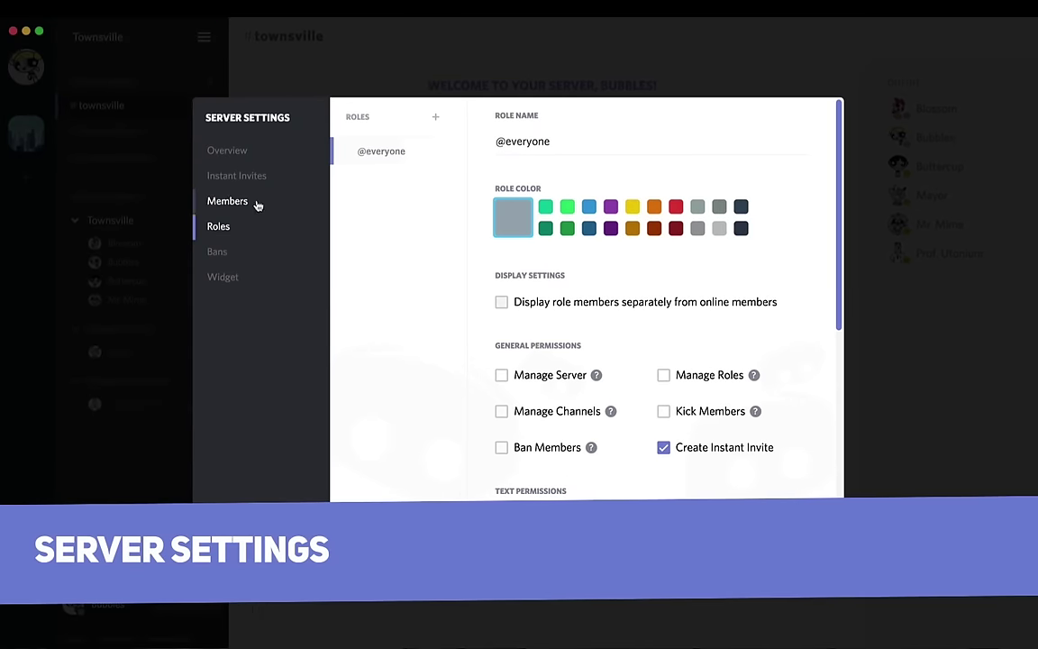
left_click(435, 116)
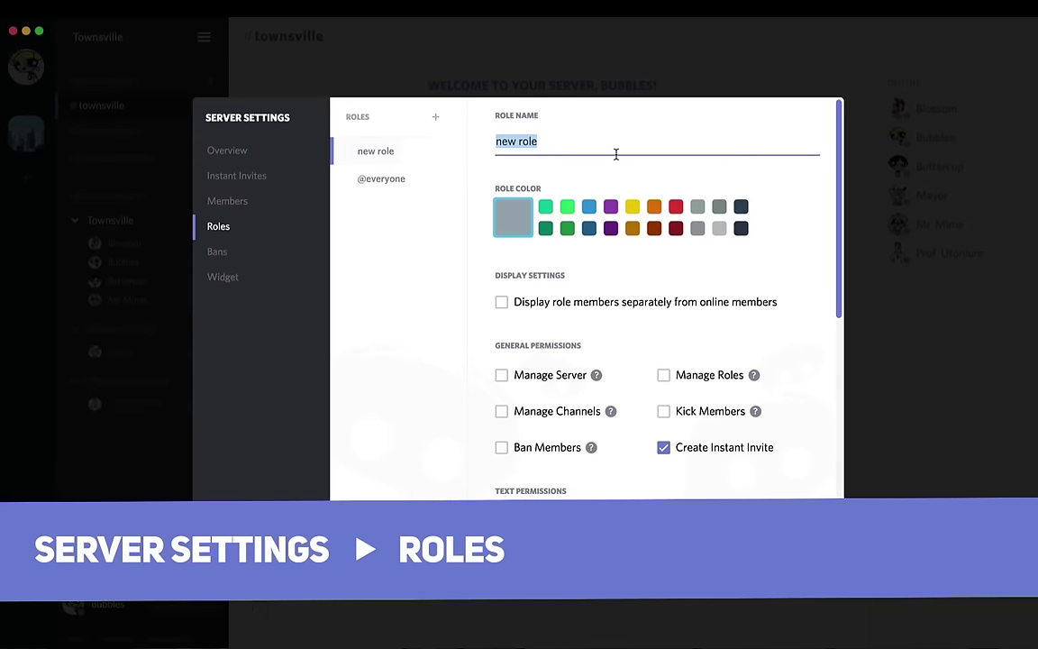
type("Bubbe")
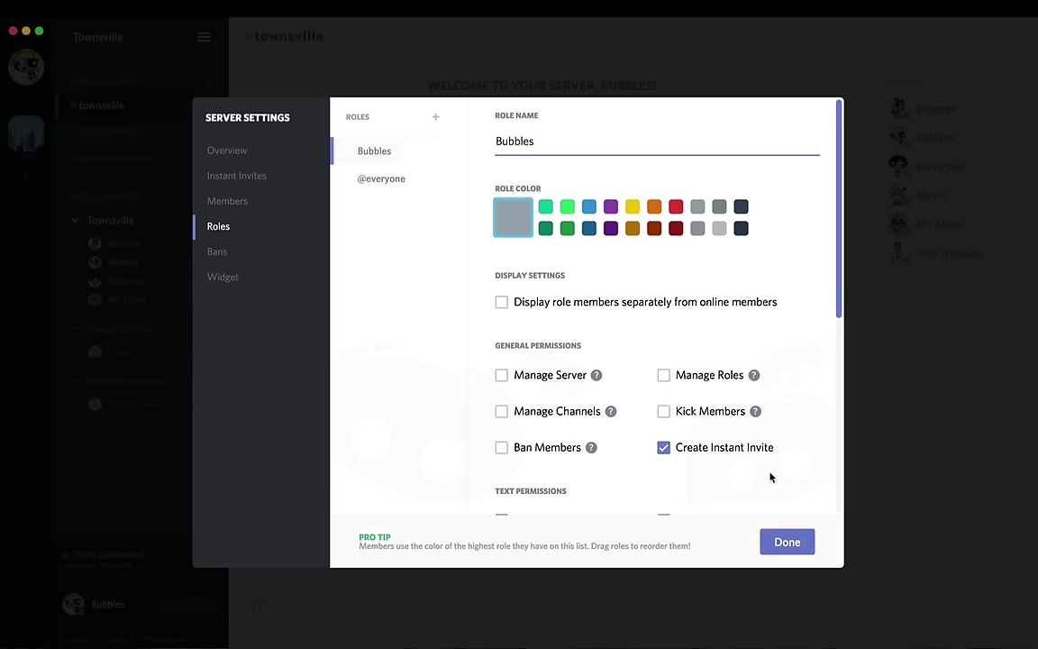
left_click(589, 208)
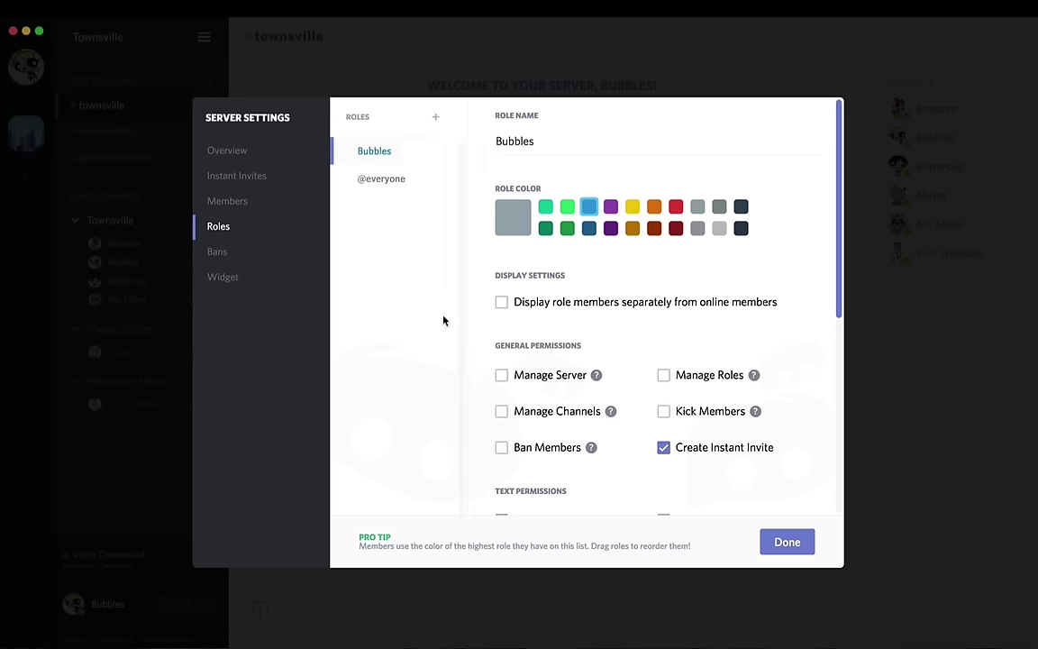
Assign the Bubbles role to the member Bubbles and close the server settings
left_click(226, 201)
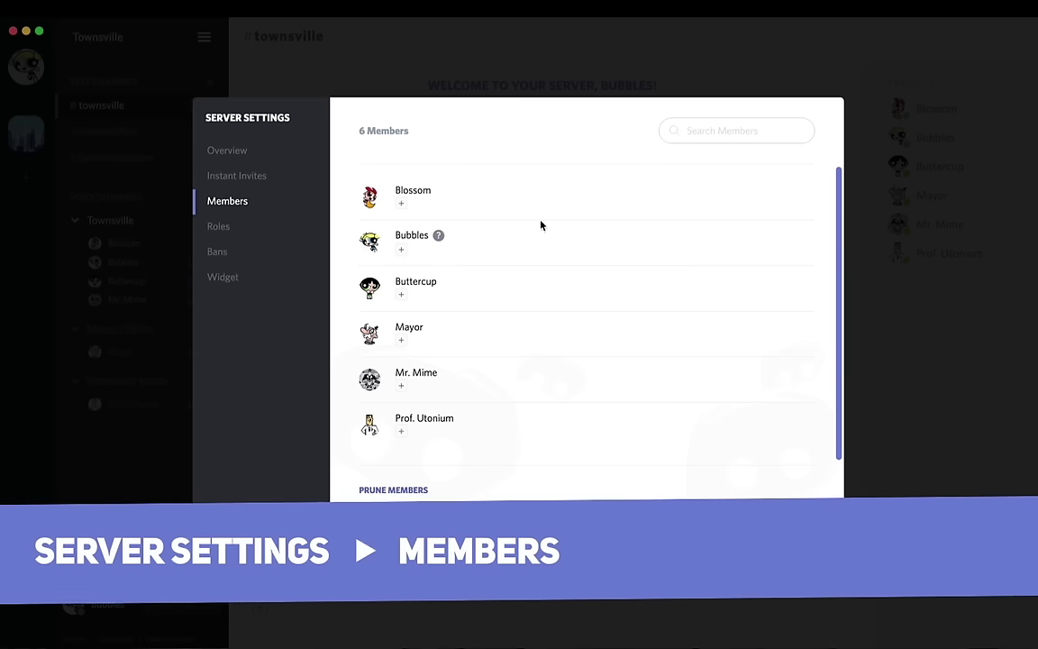
left_click(401, 254)
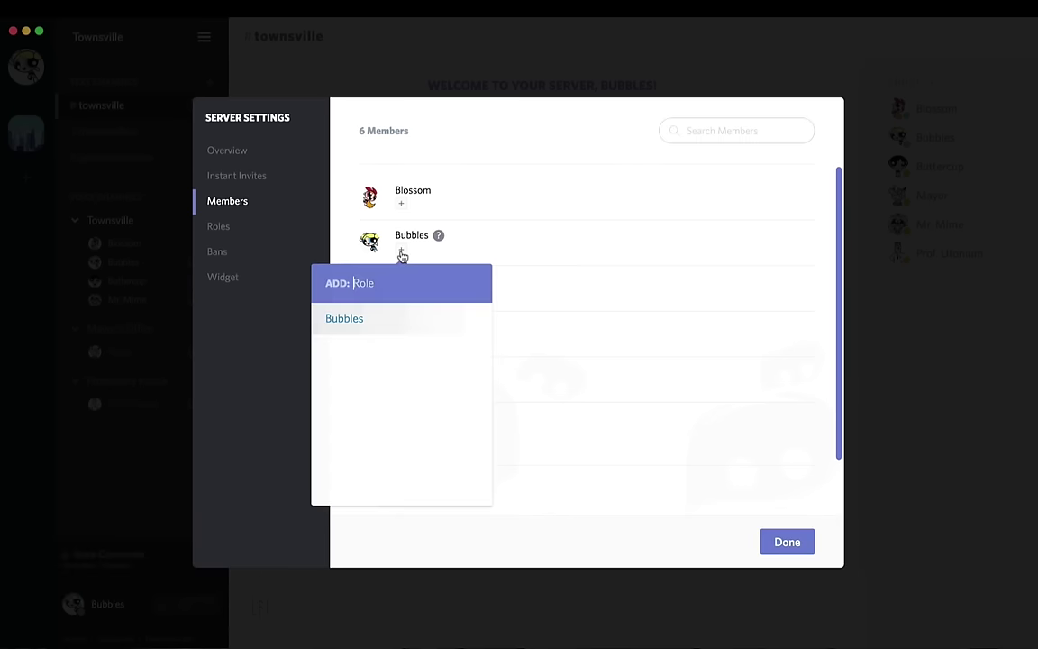
left_click(386, 326)
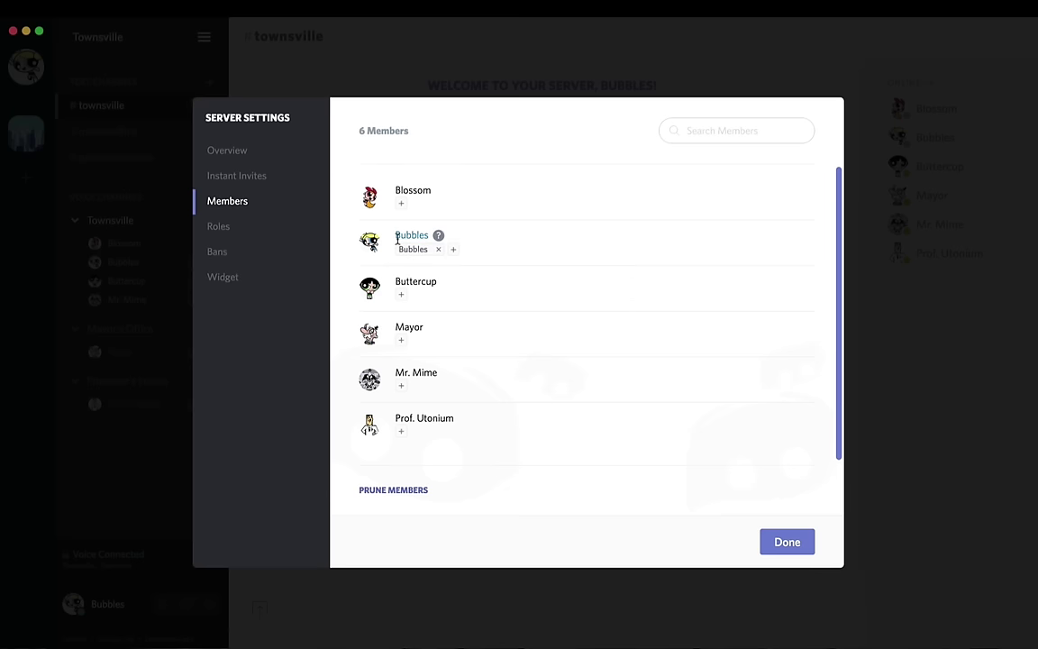
left_click(786, 544)
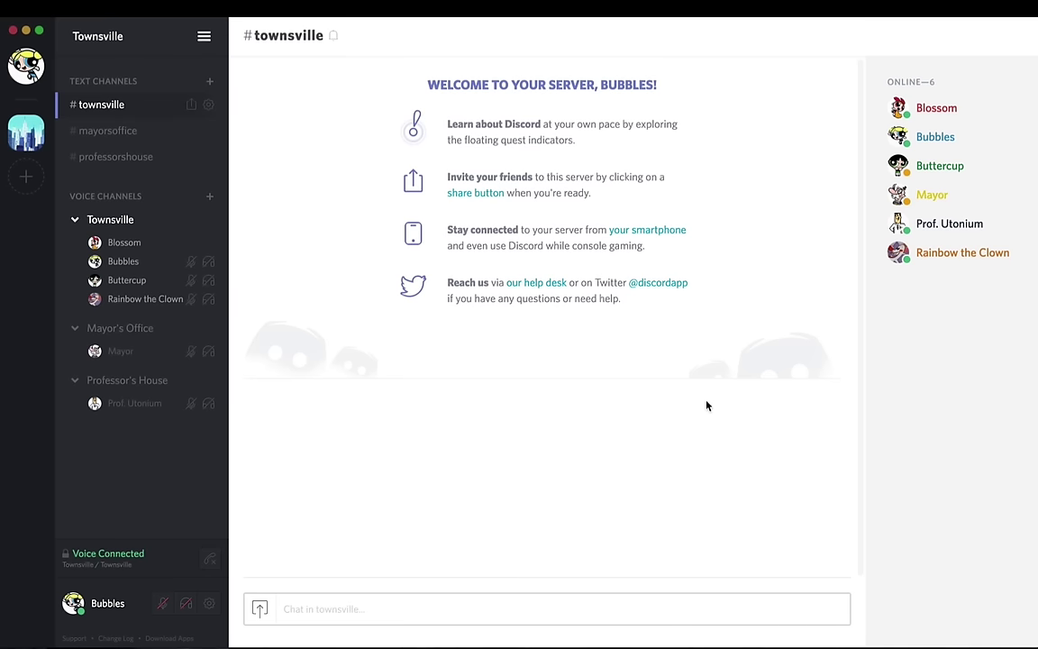
Reorder the server's roles so Buttercup, Blossom and Bubbles come first, above Rainbow the Clown
left_click(204, 38)
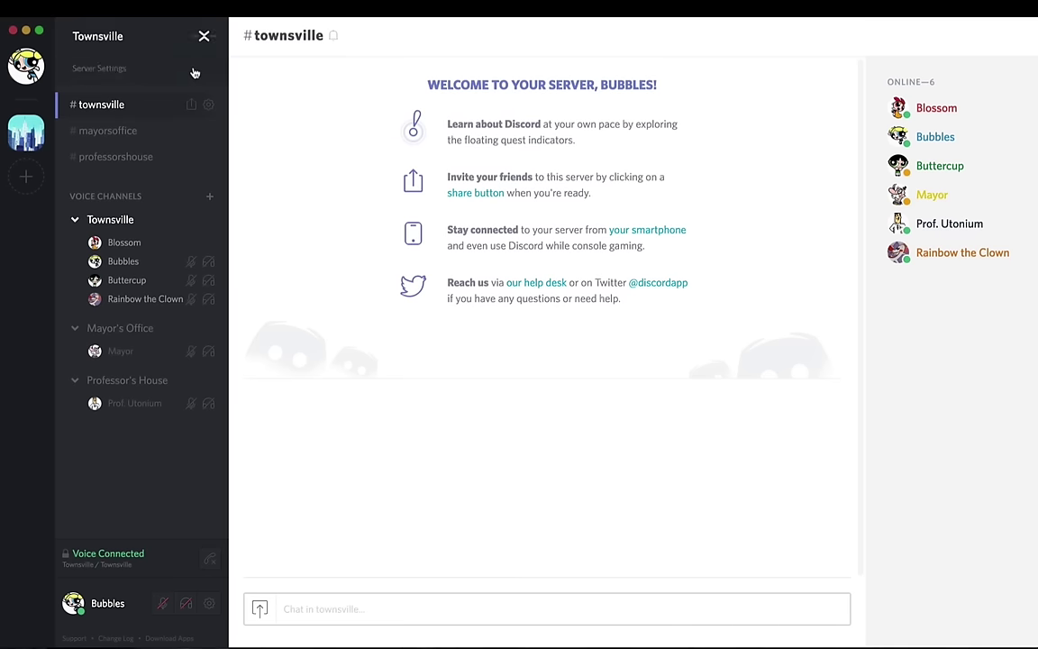
left_click(162, 74)
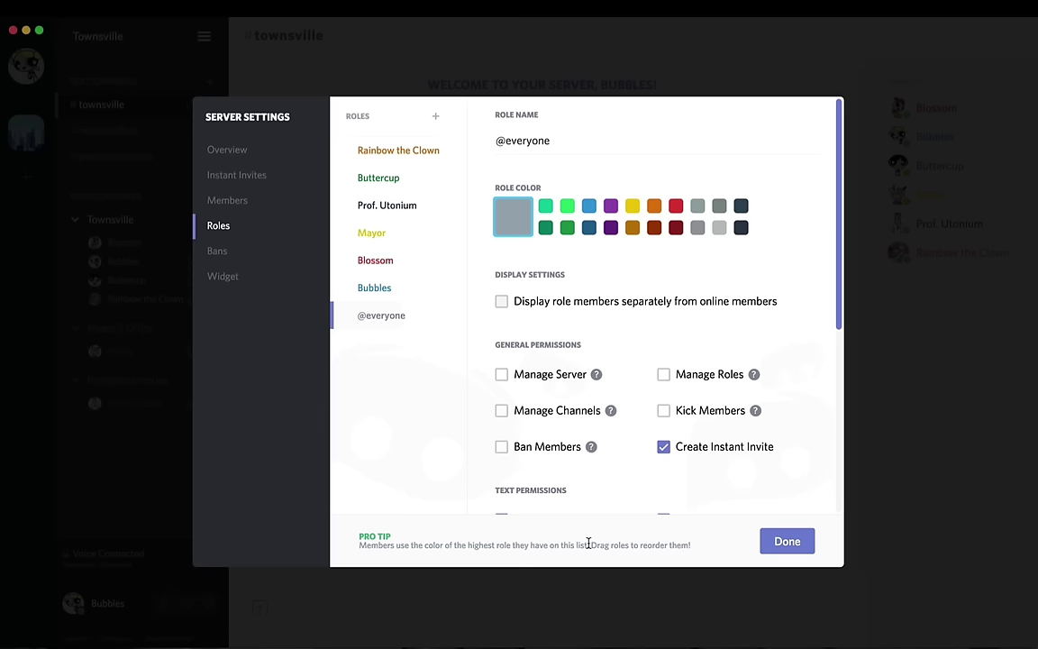
left_click_drag(413, 153, 414, 194)
left_click(369, 153)
left_click_drag(394, 264, 404, 185)
left_click_drag(394, 287, 401, 198)
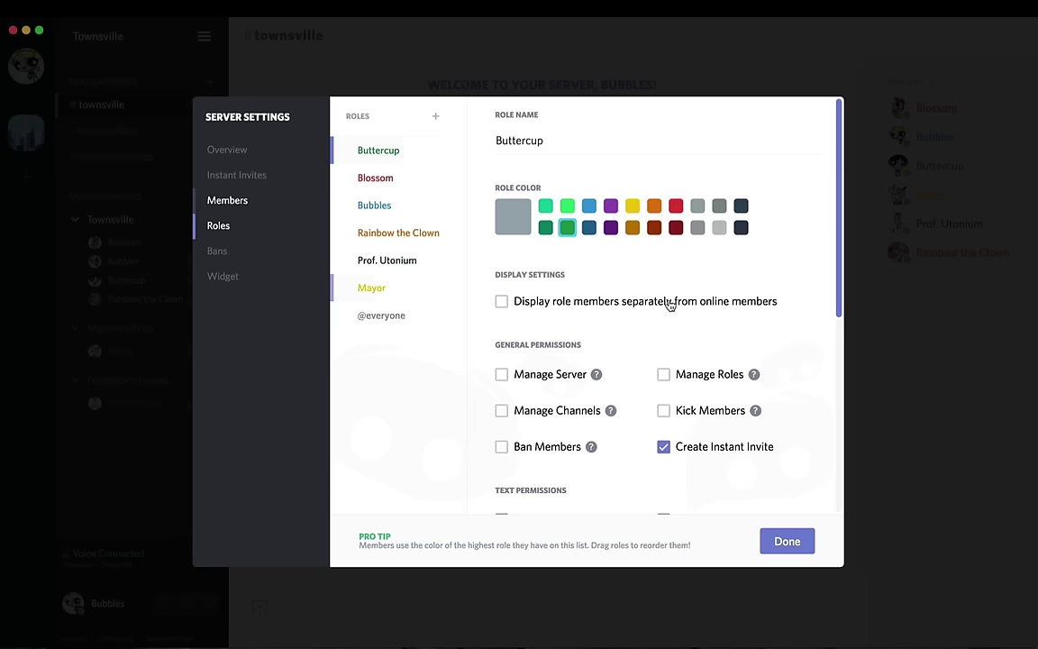
Display the Buttercup, Blossom and Bubbles role members separately from online members, and finish the server settings
left_click(501, 301)
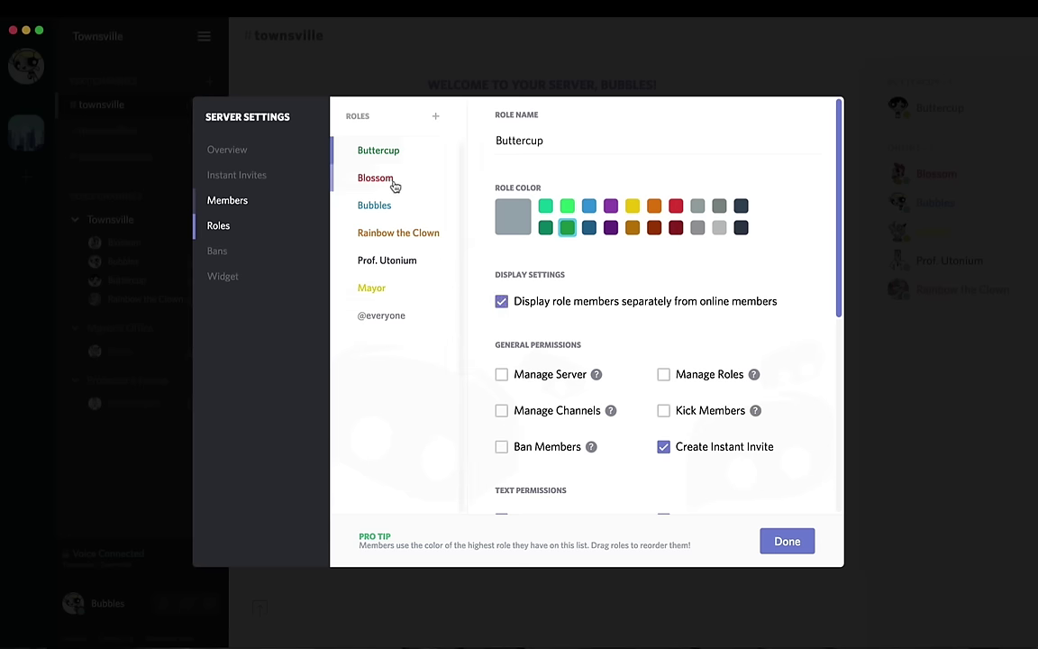
left_click(391, 181)
left_click(385, 205)
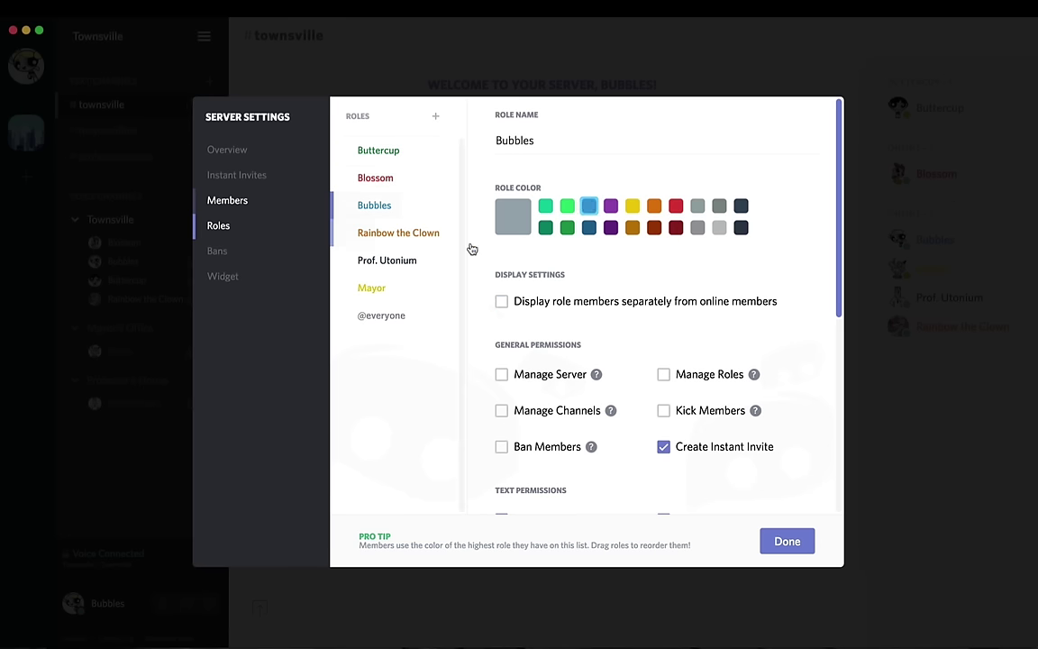
left_click(501, 301)
left_click(787, 542)
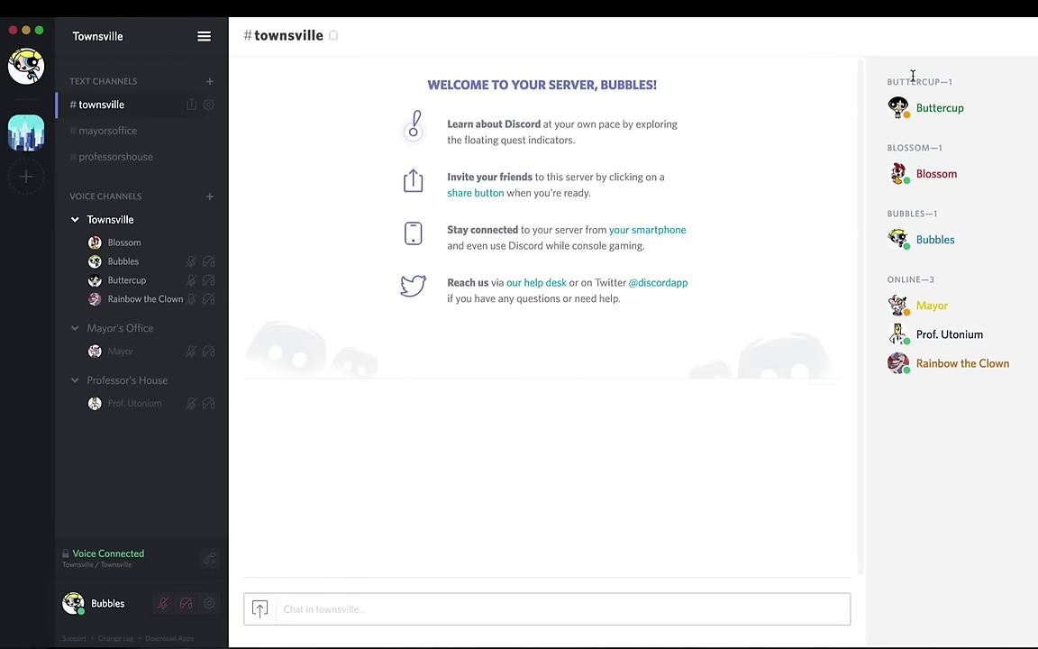
Move the Blossom role above Buttercup in the server's role list and close the settings
left_click(203, 37)
left_click(149, 70)
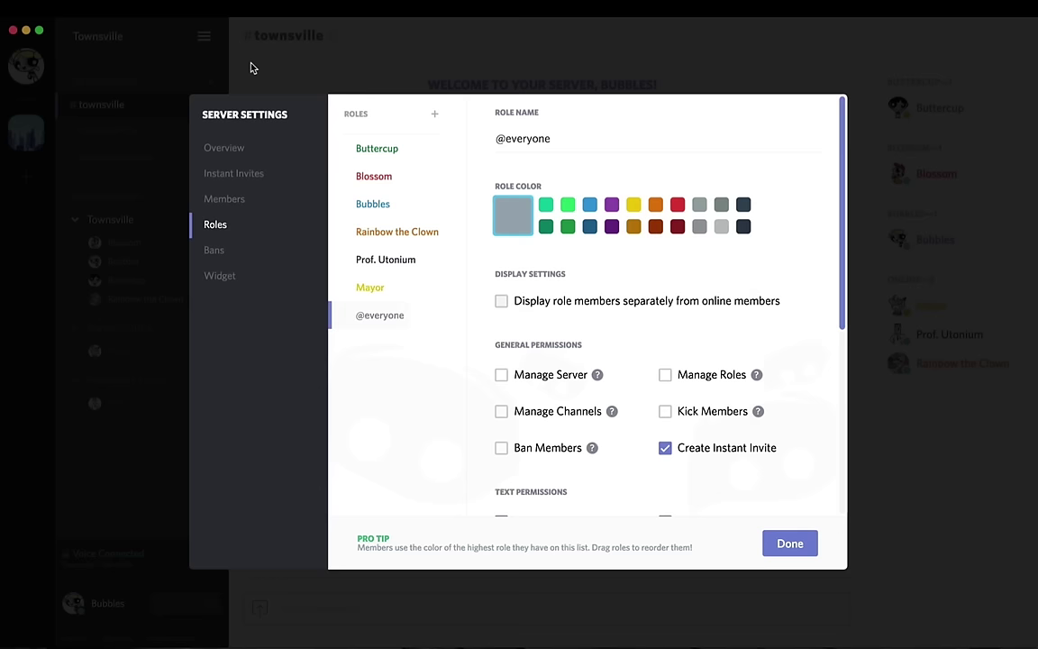
left_click_drag(384, 174, 394, 150)
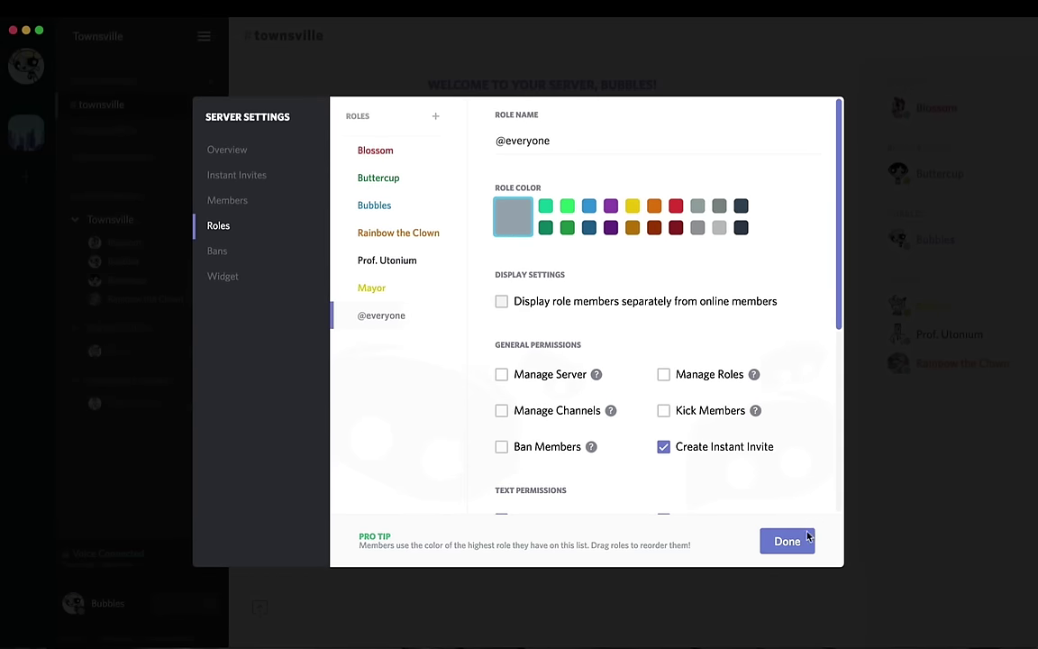
left_click(787, 541)
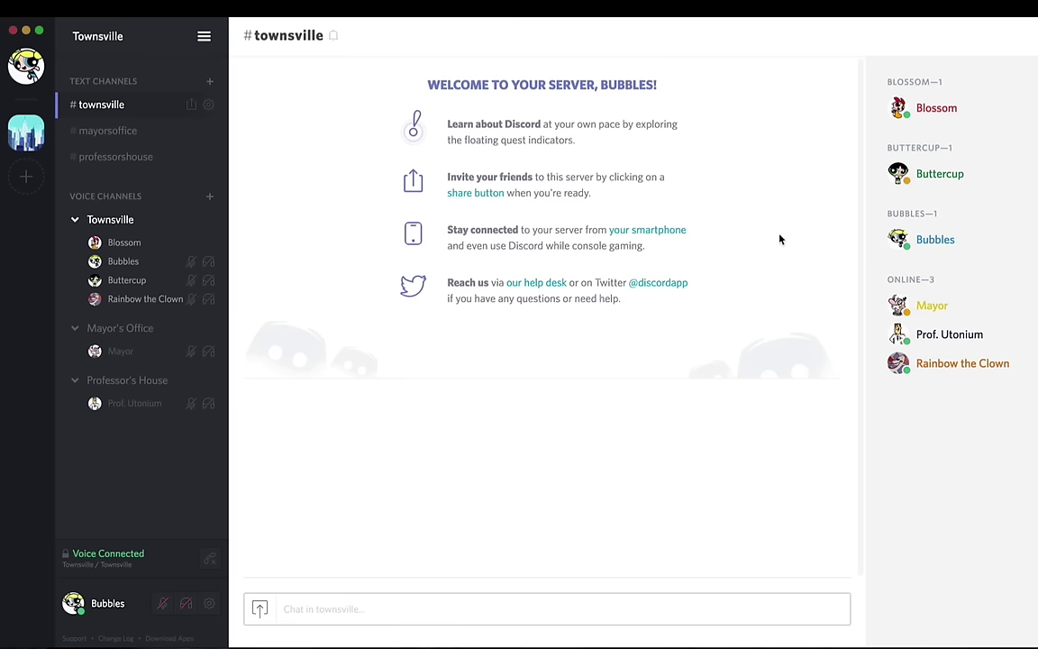
Create a dark purple role named Powerpuff Girls whose members are displayed separately from online members
left_click(156, 46)
left_click(135, 72)
left_click(435, 116)
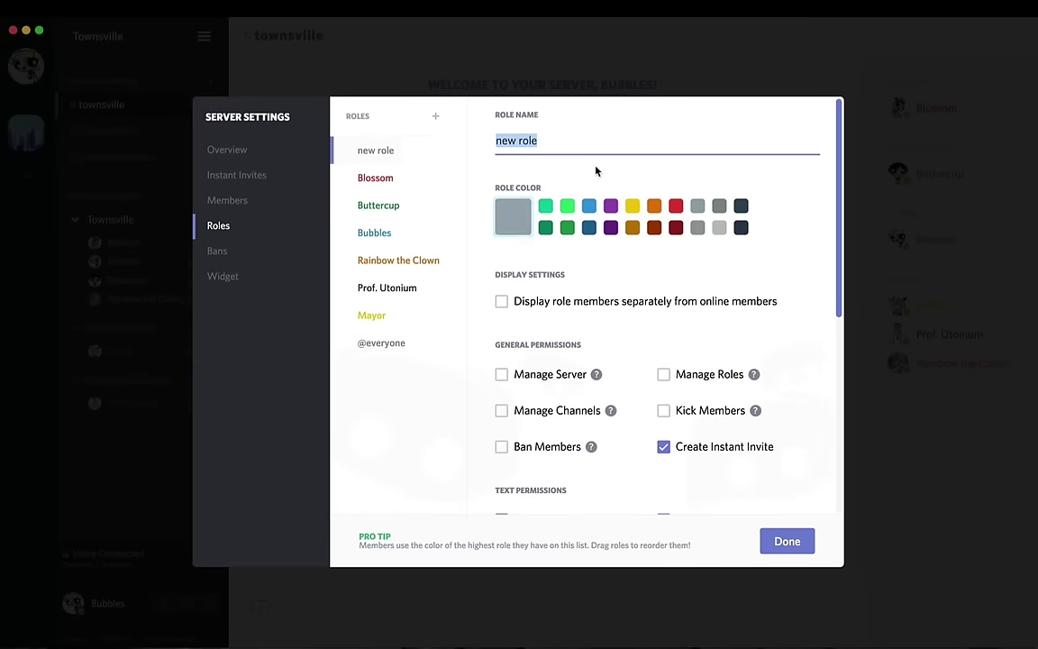
type("Powerpuff G")
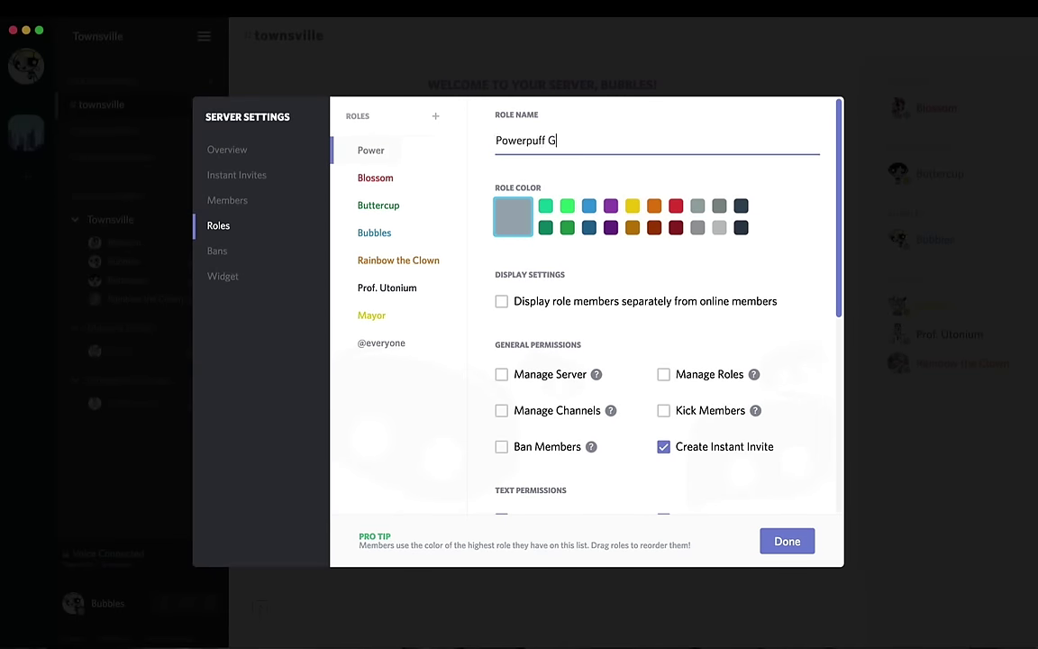
type("irls")
left_click(612, 230)
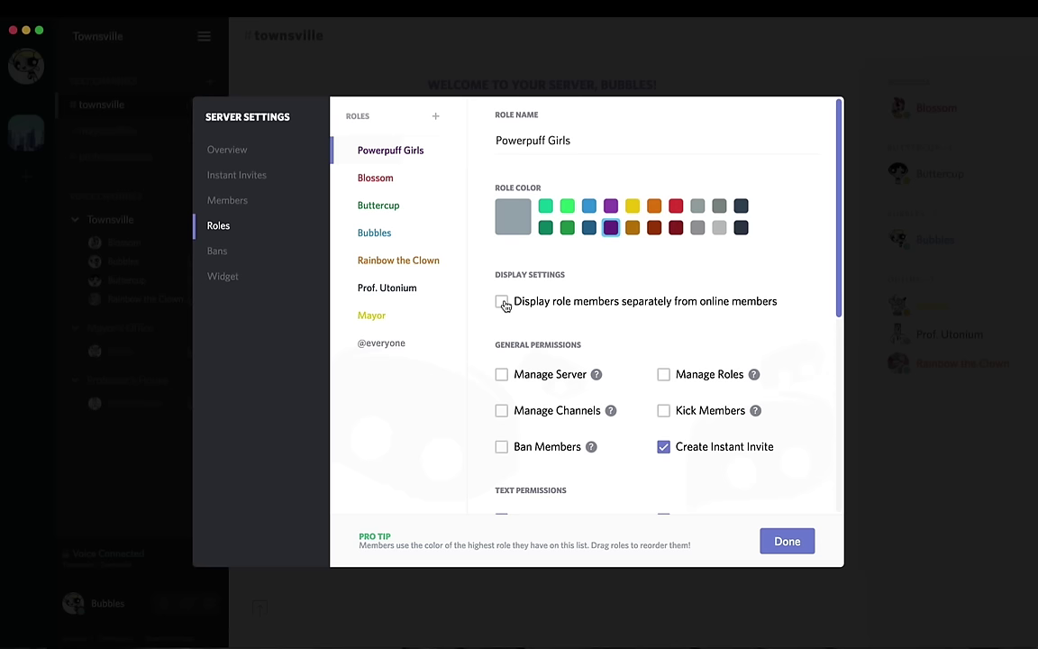
left_click(503, 303)
Add the Powerpuff Girls role to the members Blossom, Bubbles and Buttercup, and close the server settings
left_click(236, 199)
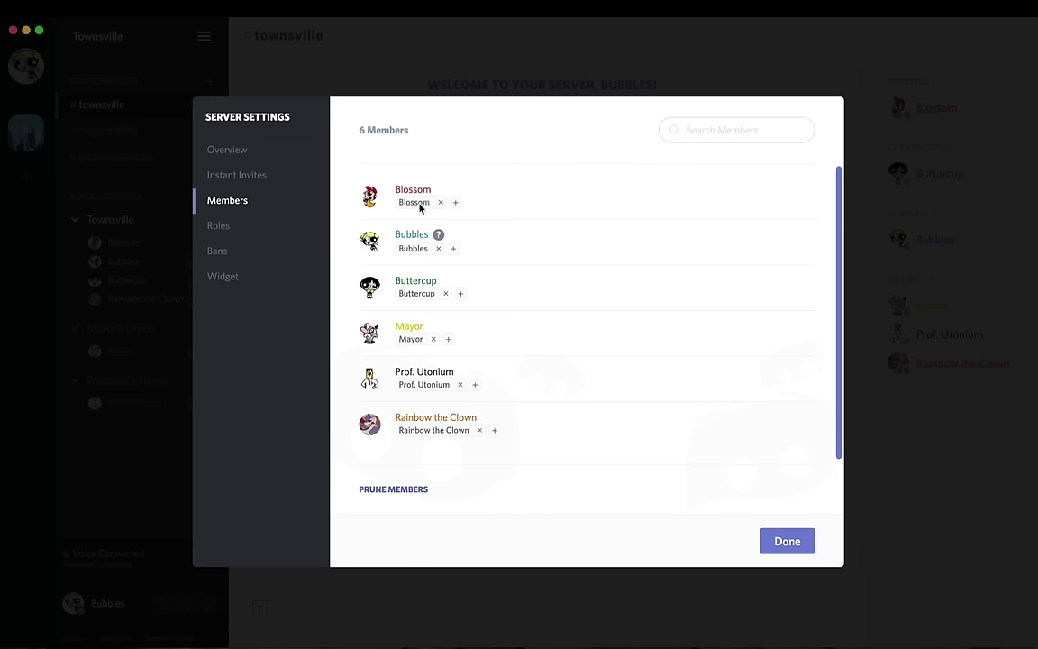
left_click(456, 204)
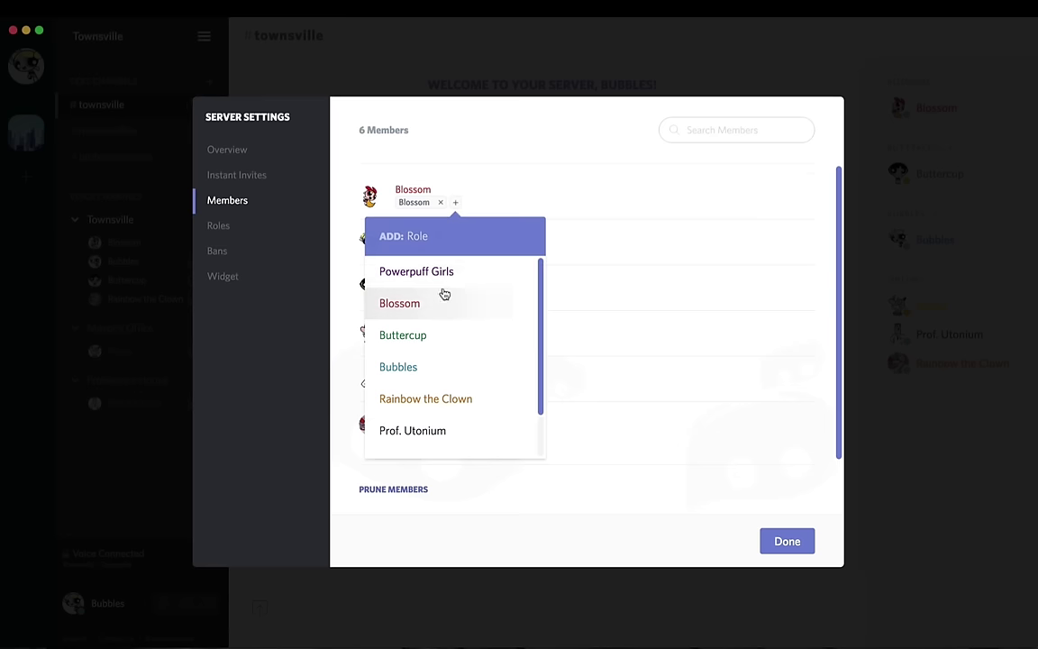
left_click(442, 272)
left_click(454, 249)
left_click(424, 318)
left_click(458, 296)
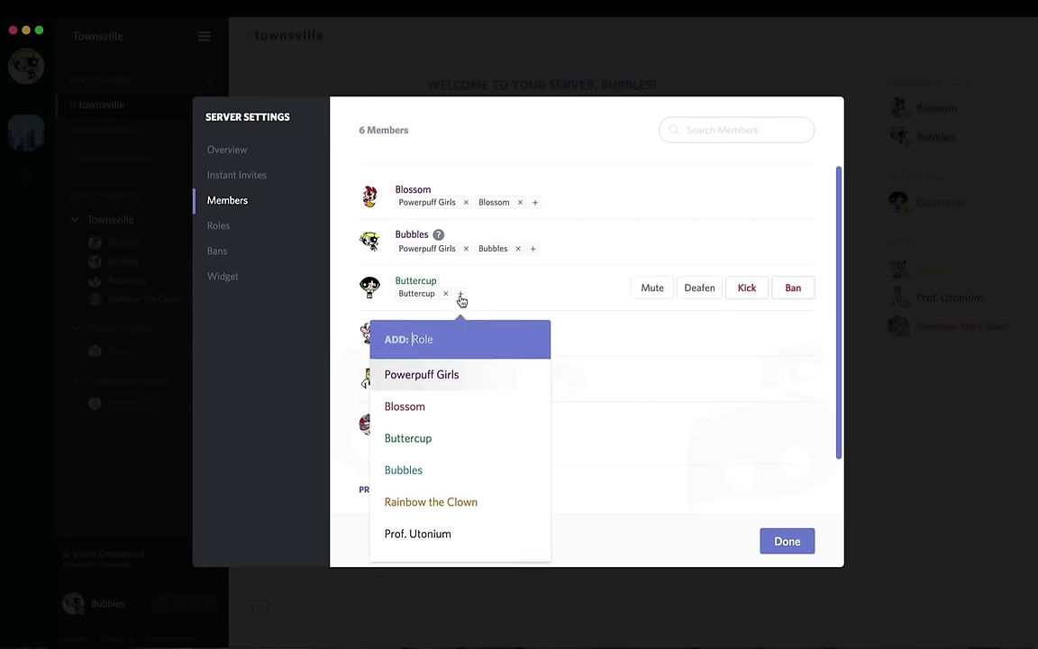
left_click(417, 361)
left_click(806, 545)
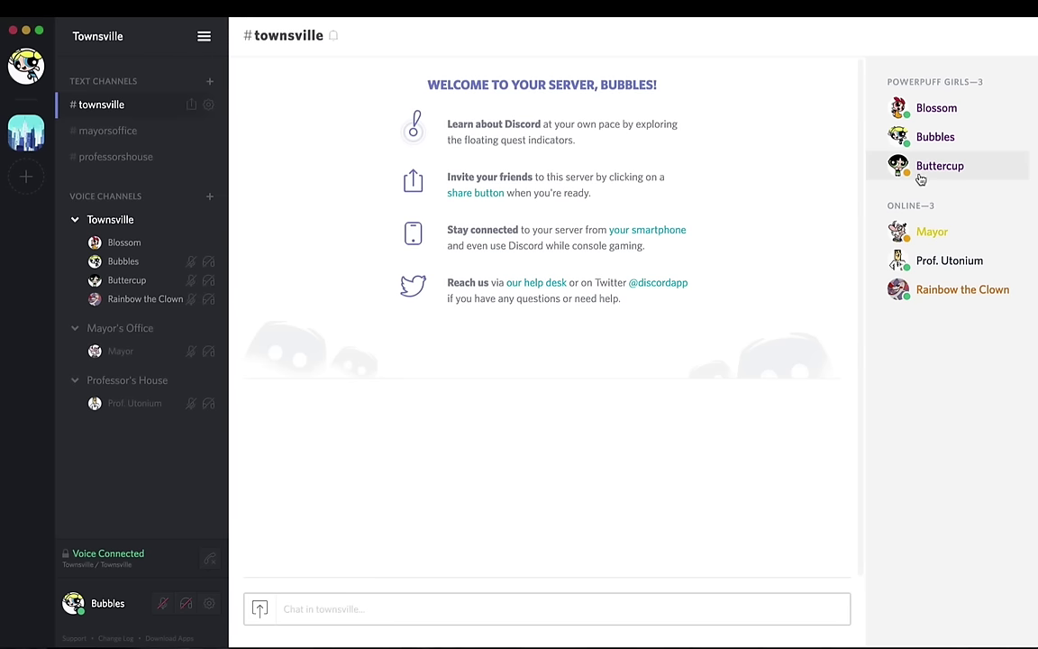
Turn off the separate display of role members for the Bubbles, Buttercup and Blossom roles
left_click(181, 34)
left_click(166, 75)
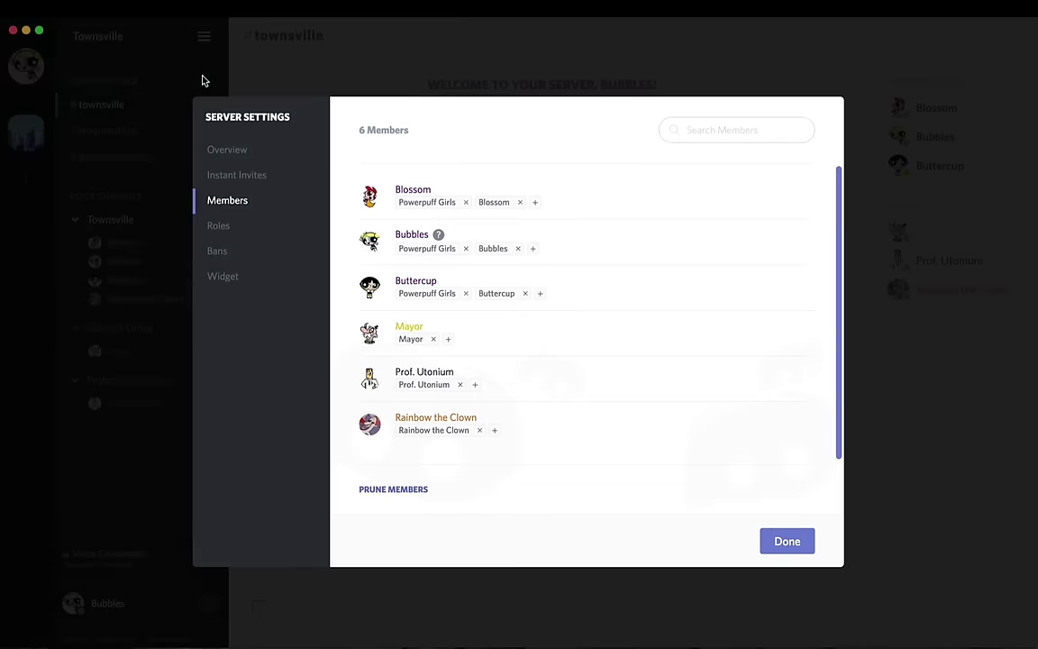
left_click(232, 229)
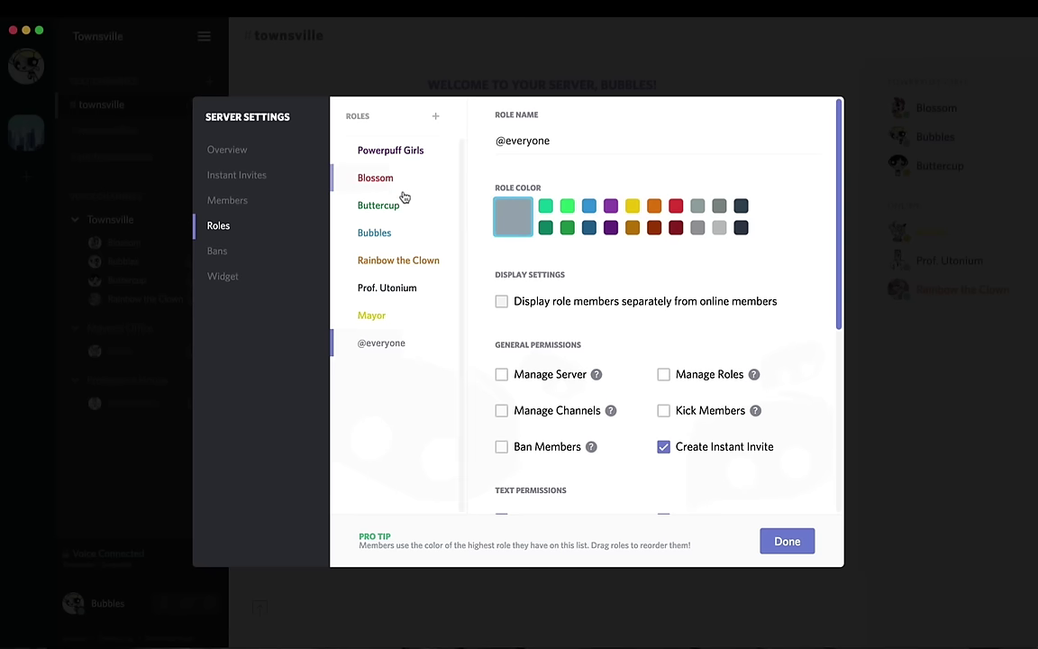
left_click(406, 234)
left_click(502, 302)
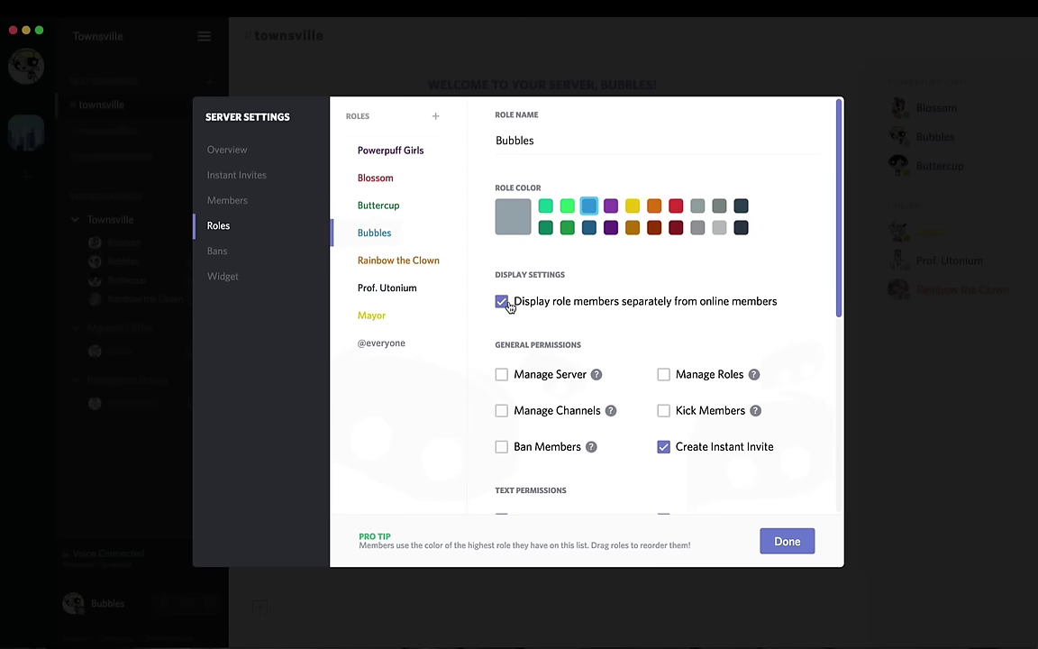
left_click(506, 305)
left_click(396, 209)
left_click(500, 305)
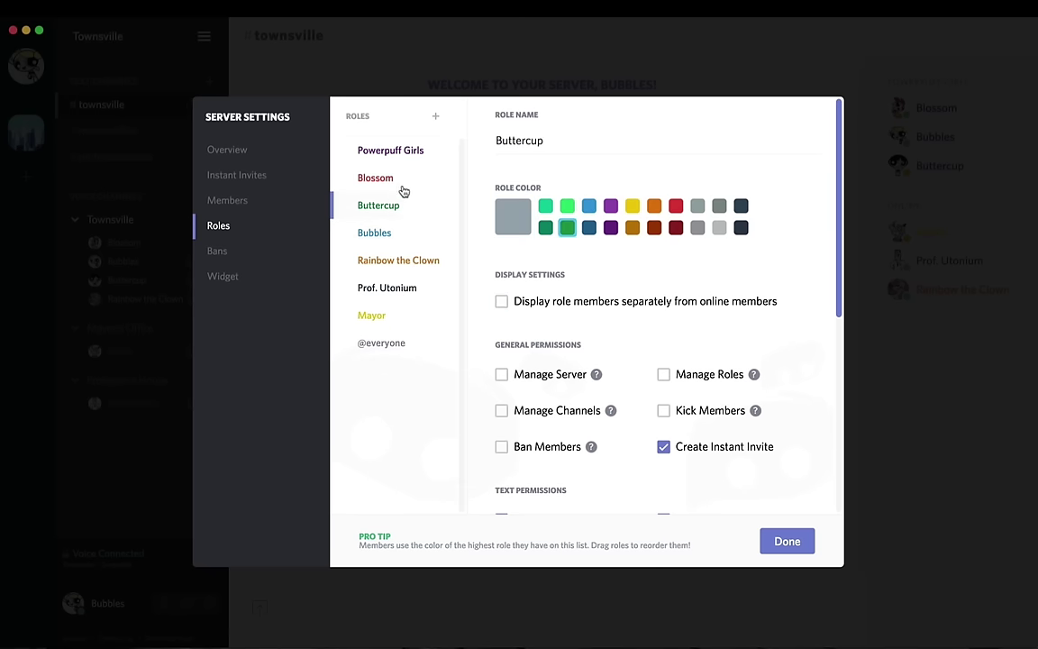
left_click(401, 182)
left_click(505, 301)
left_click(502, 301)
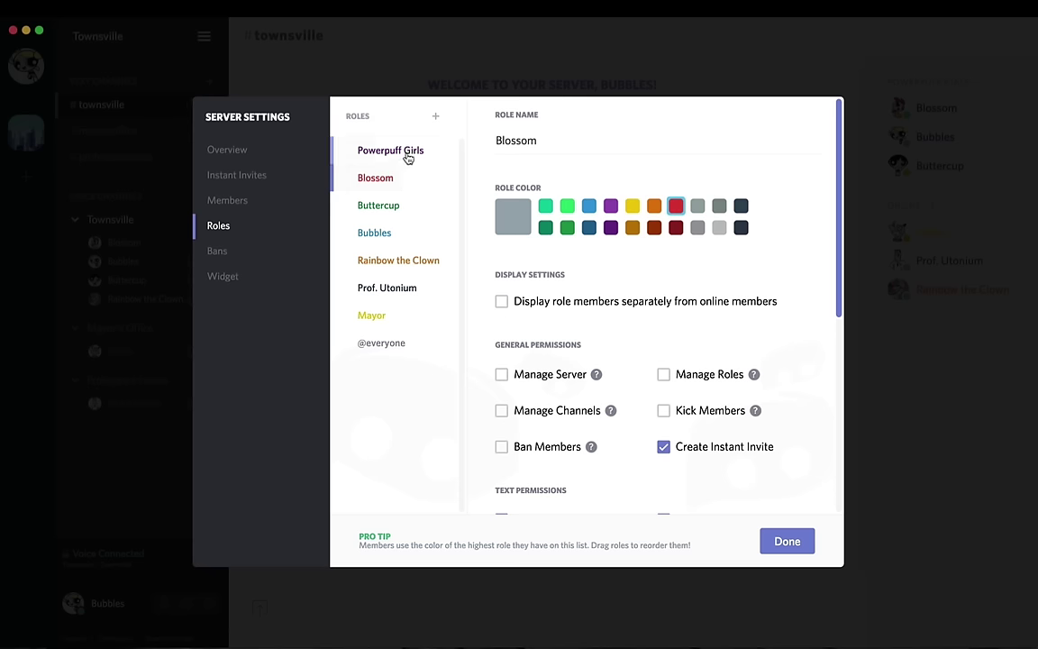
Move the Powerpuff Girls role directly below Bubbles in the role list and close the server settings
left_click_drag(414, 159, 416, 236)
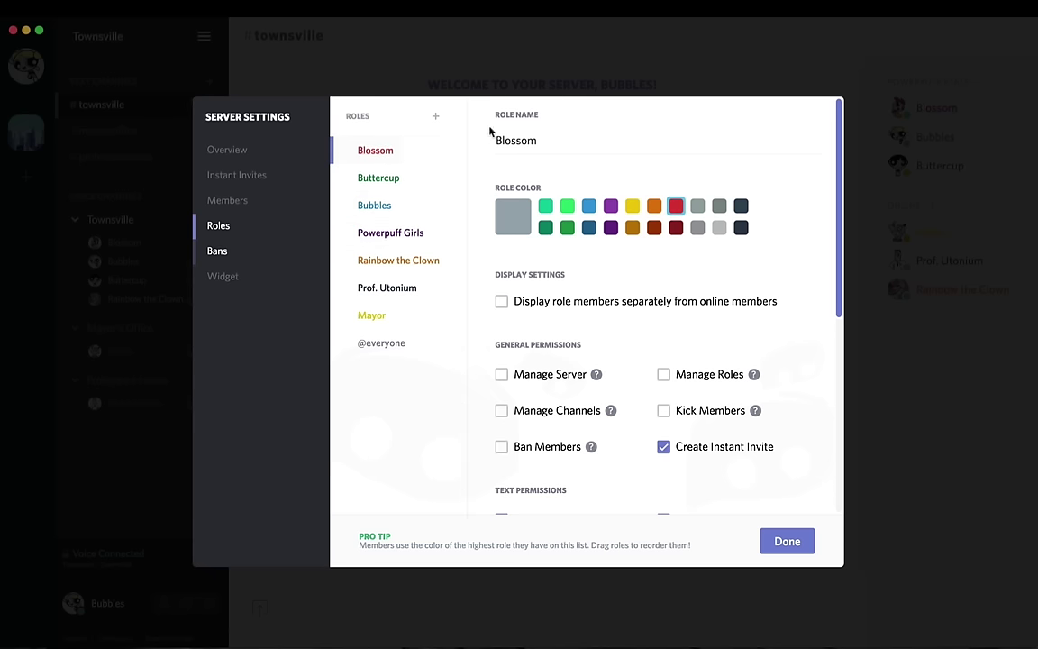
left_click(808, 542)
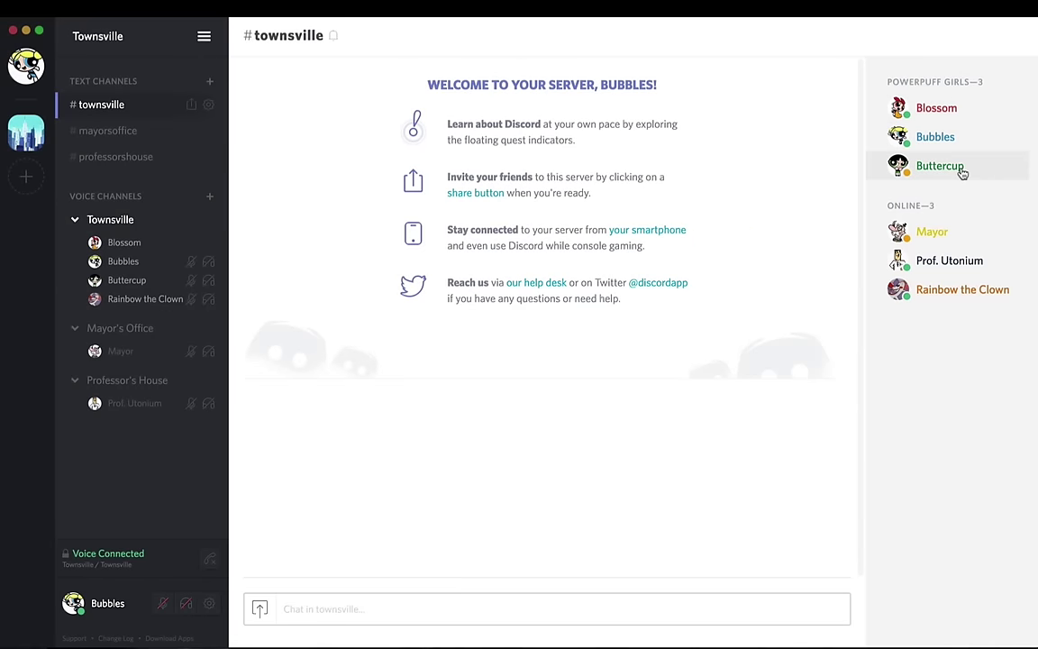